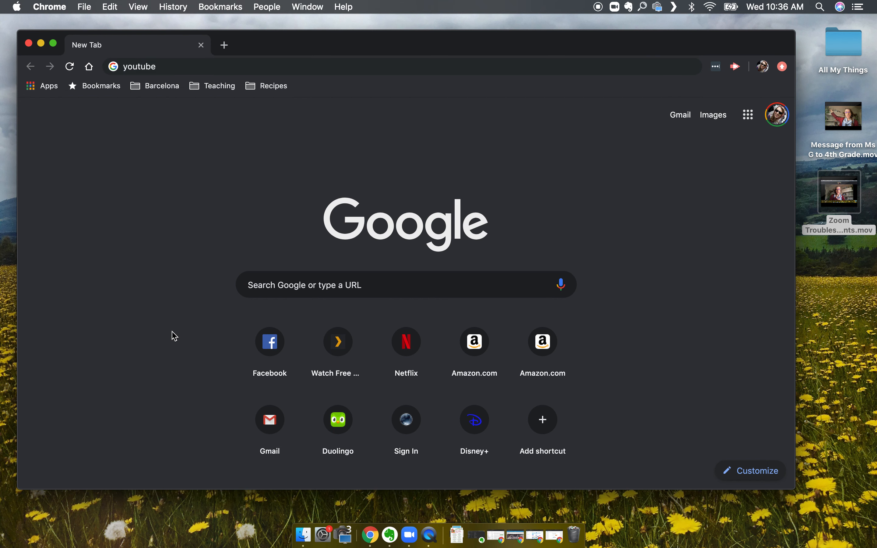
Open YouTube from the Google apps and dismiss the COVID-19 notice.
left_click(749, 116)
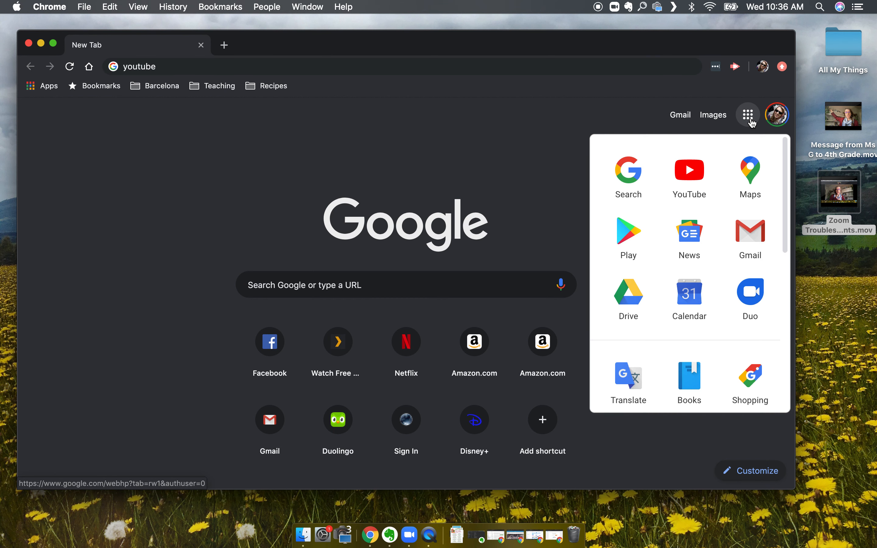
left_click(683, 183)
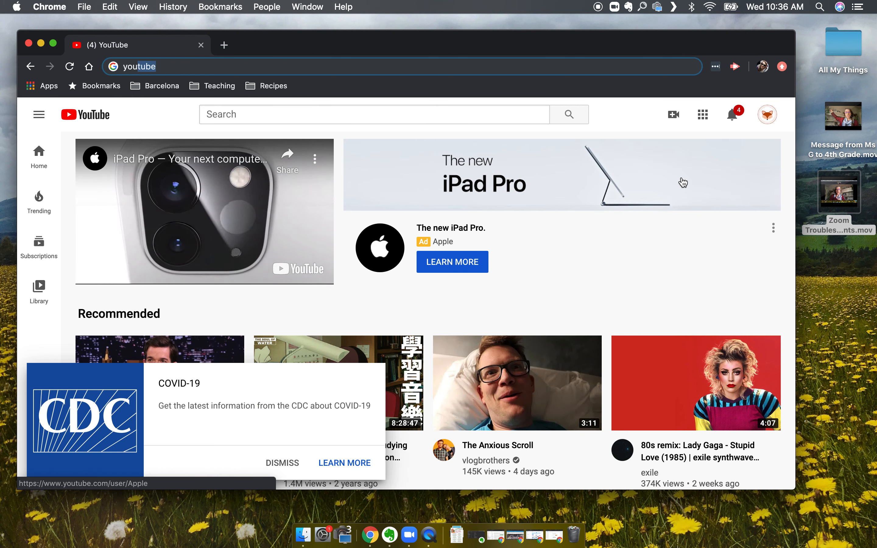
left_click(282, 463)
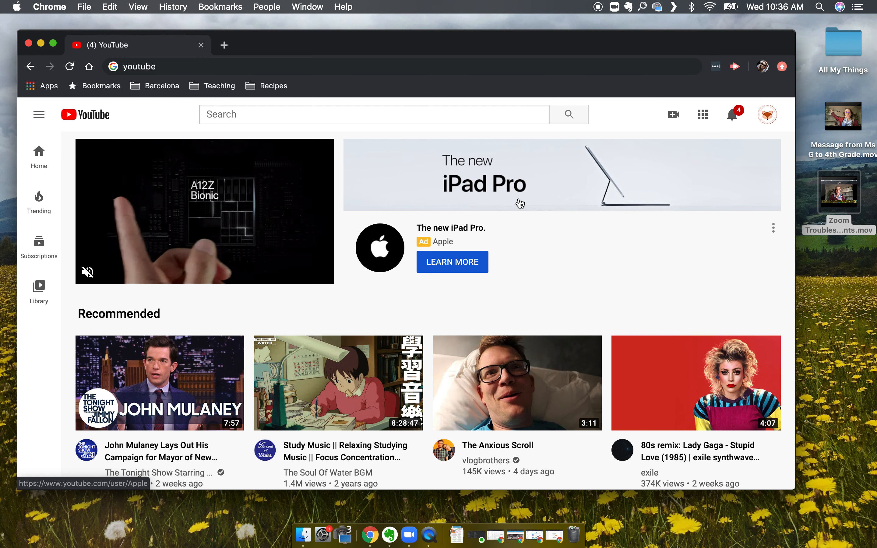
Switch YouTube to the account managed by allendalecolumbia.org.
left_click(768, 122)
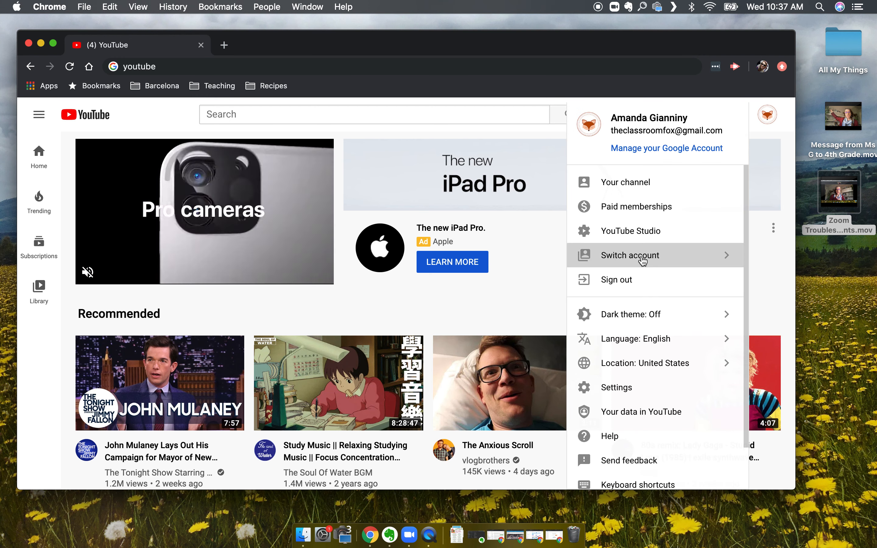
left_click(647, 262)
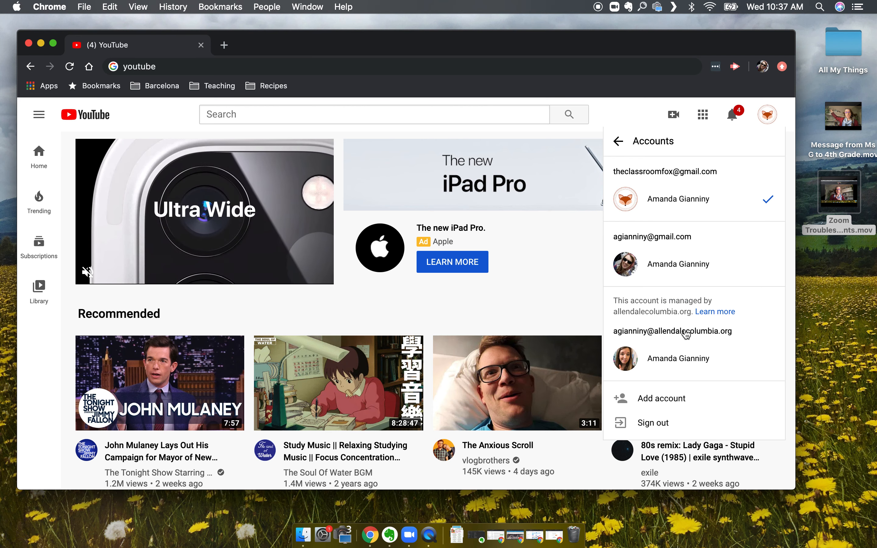
left_click(669, 362)
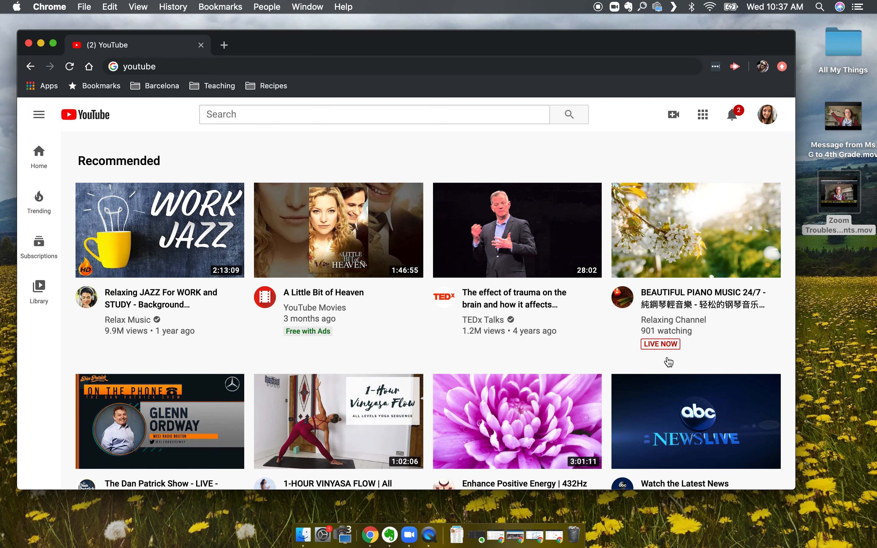
Start a new video upload with the desktop file Message from Ms G to 4th Grade.mov.
left_click(673, 116)
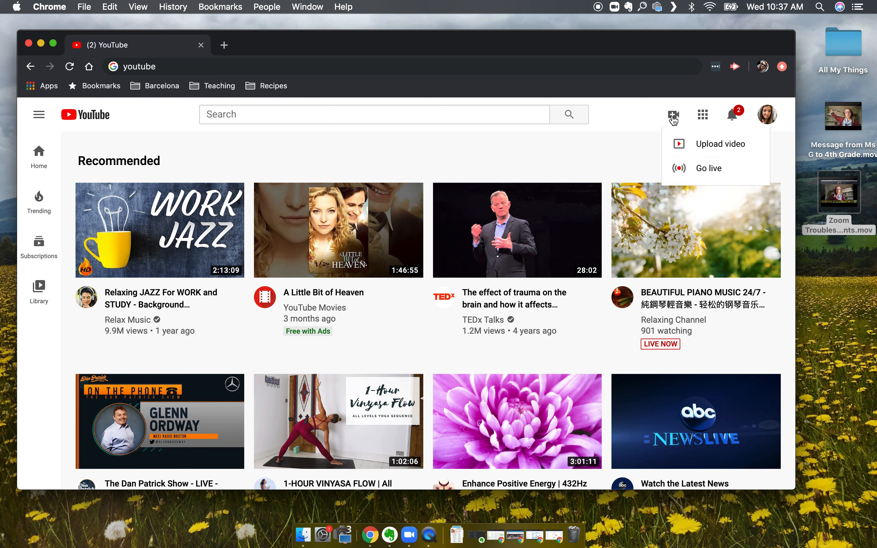
left_click(679, 146)
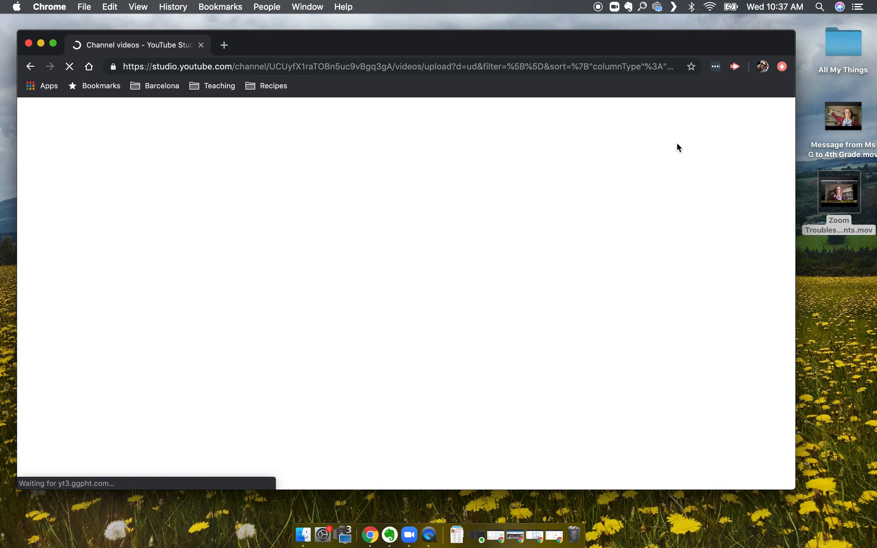
mouse_move(837, 113)
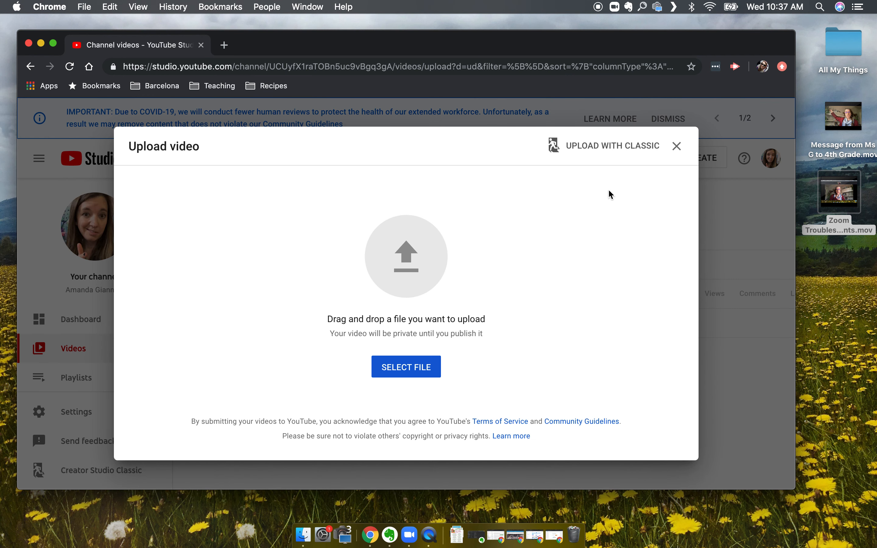
left_click(395, 369)
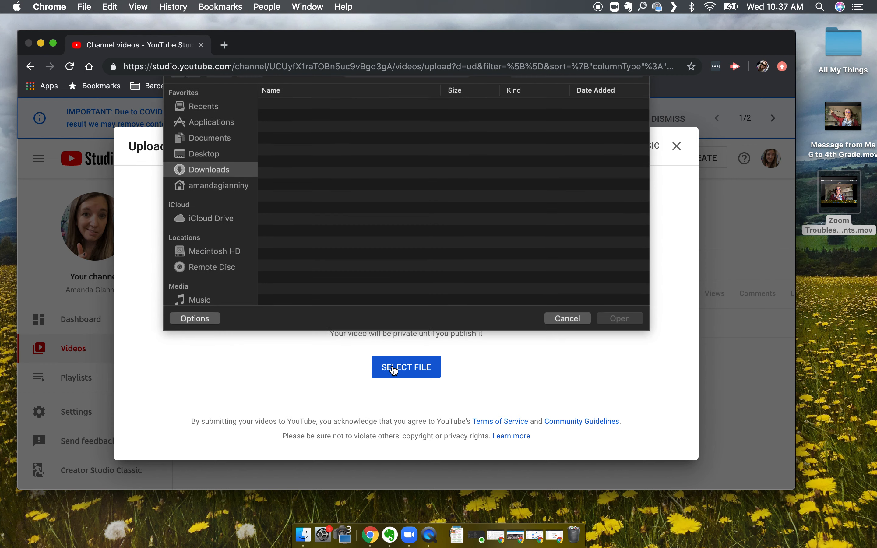
left_click(576, 336)
left_click_drag(848, 114, 421, 263)
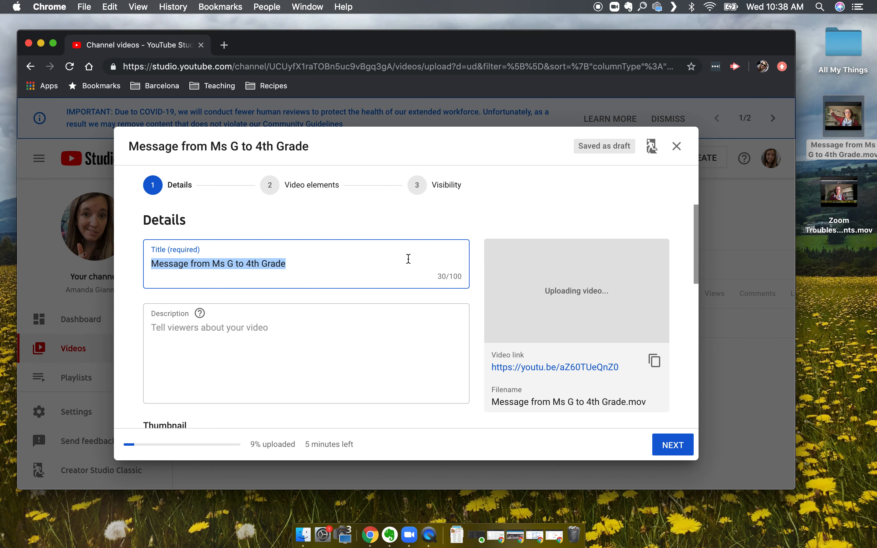
Review the title, description, thumbnail, playlist and audience sections of the video's details.
scroll(409, 259, "down", 3)
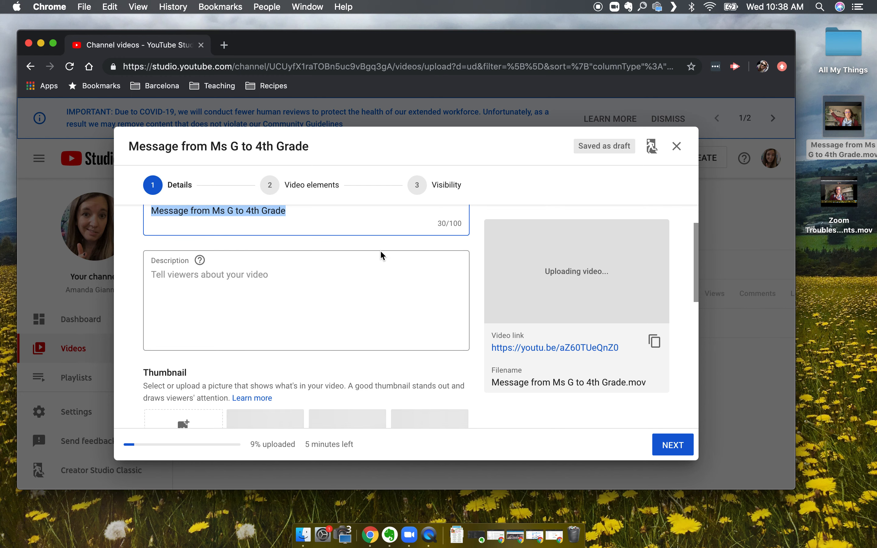
scroll(382, 255, "up", 3)
key("Left")
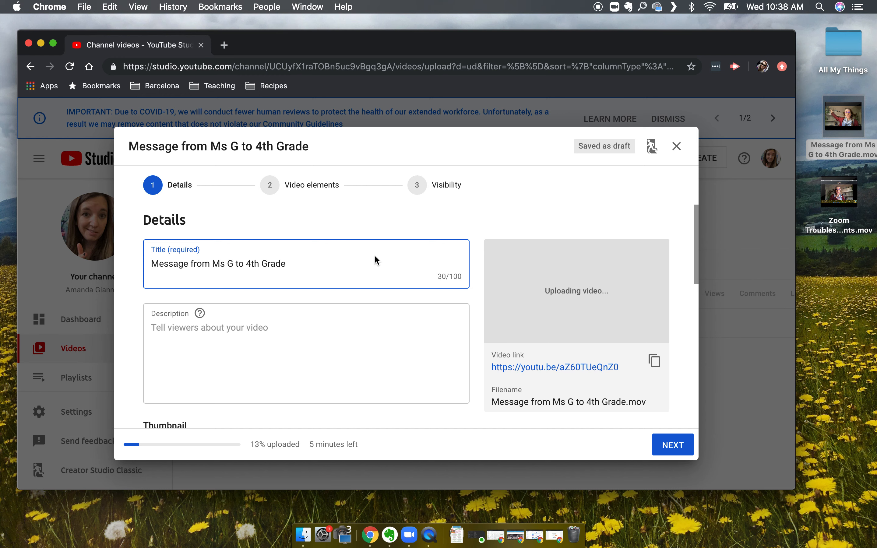
scroll(375, 258, "down", 3)
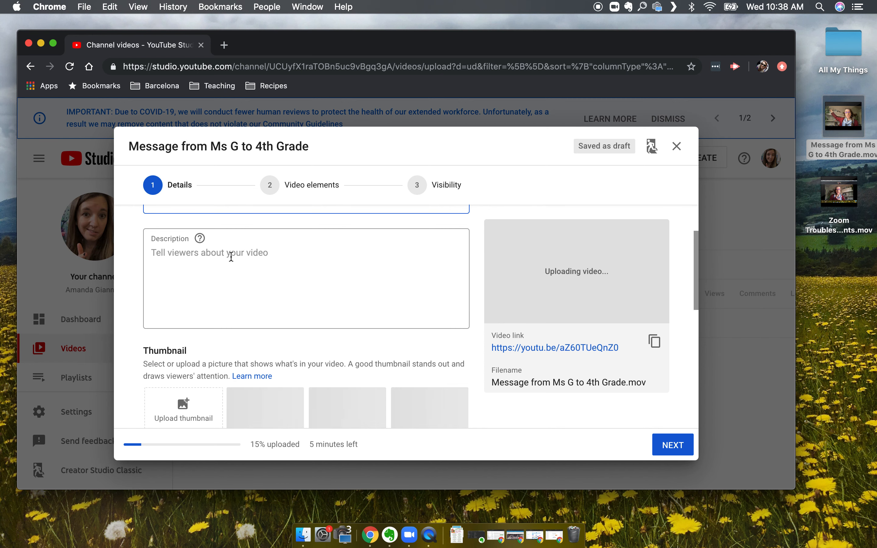
scroll(231, 257, "up", 2)
scroll(231, 257, "up", 1)
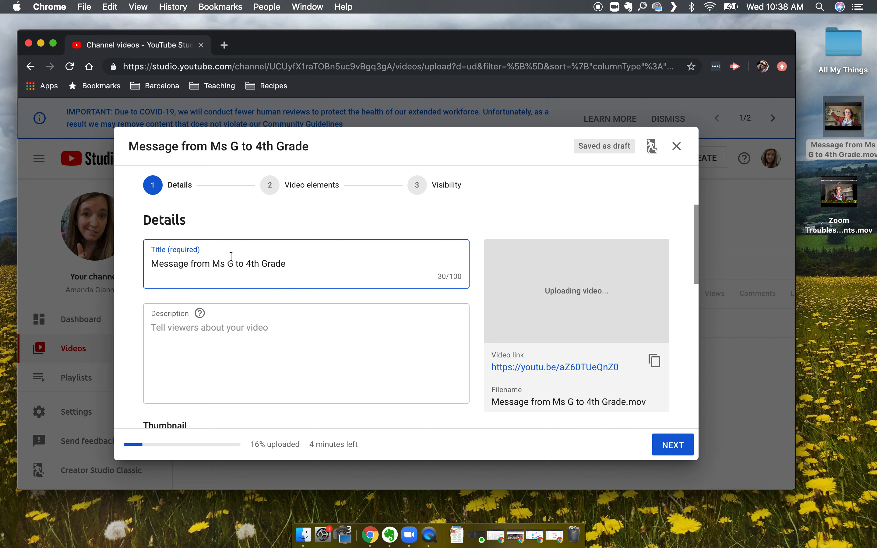
scroll(231, 257, "down", 7)
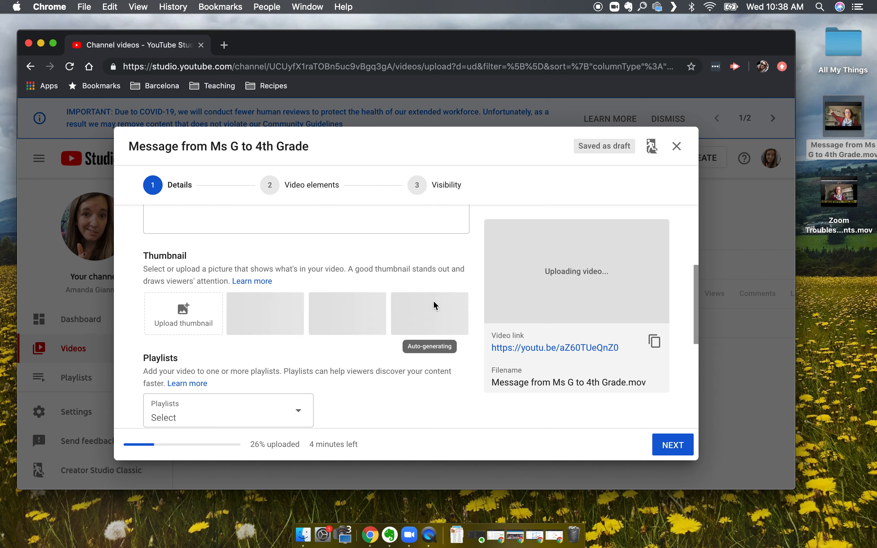
scroll(436, 306, "down", 1)
scroll(436, 306, "down", 2)
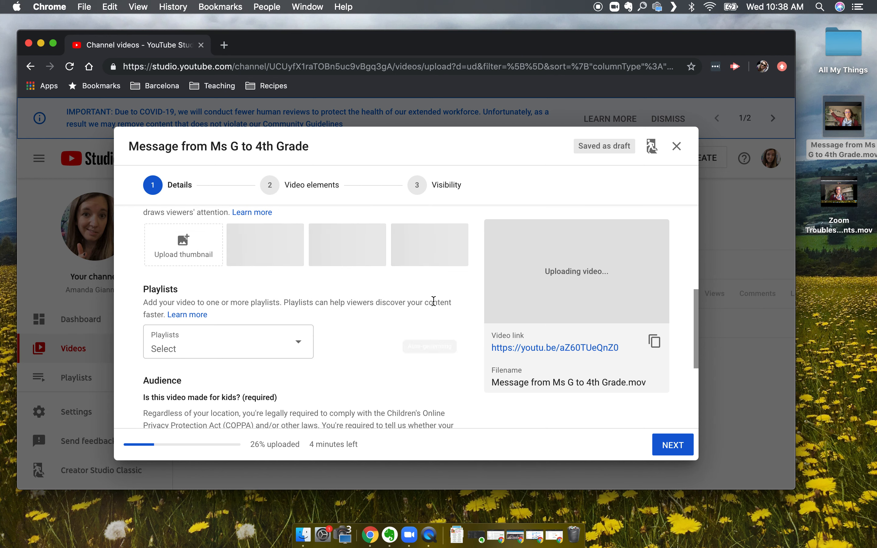
scroll(436, 306, "down", 2)
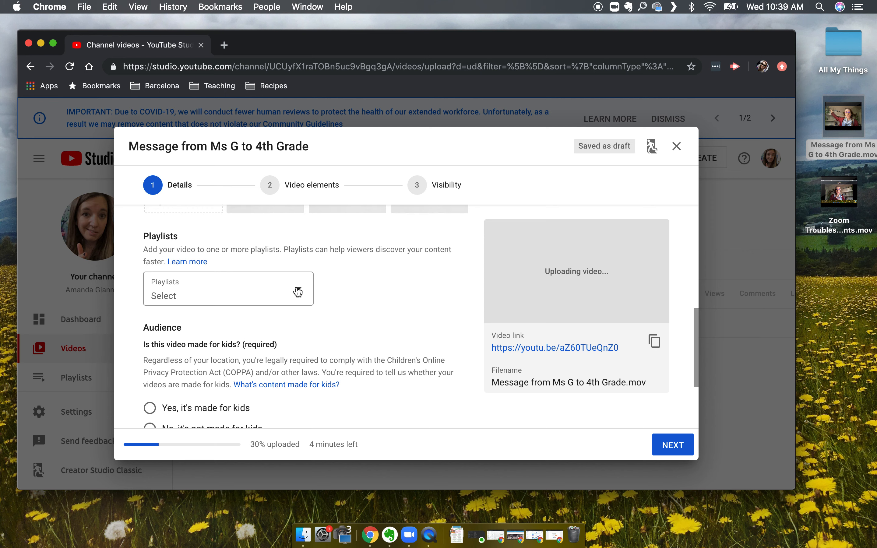
left_click(298, 292)
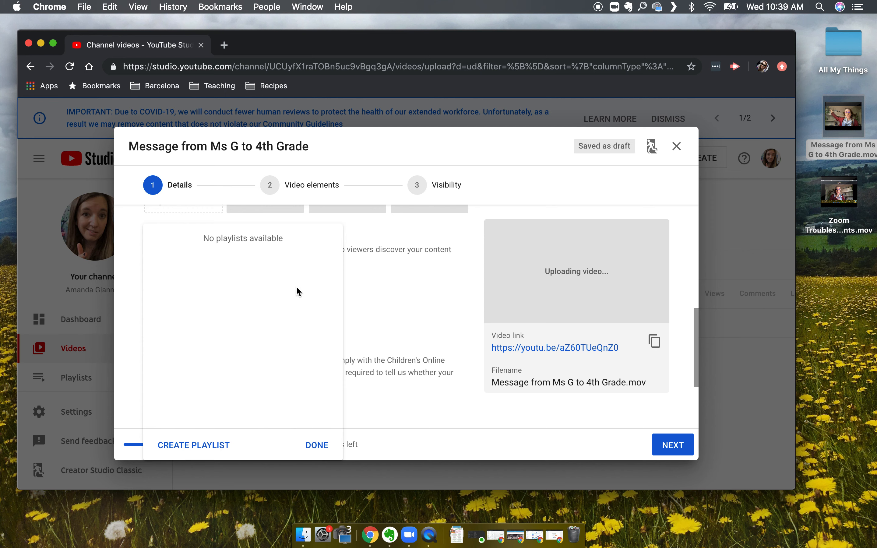
left_click(407, 307)
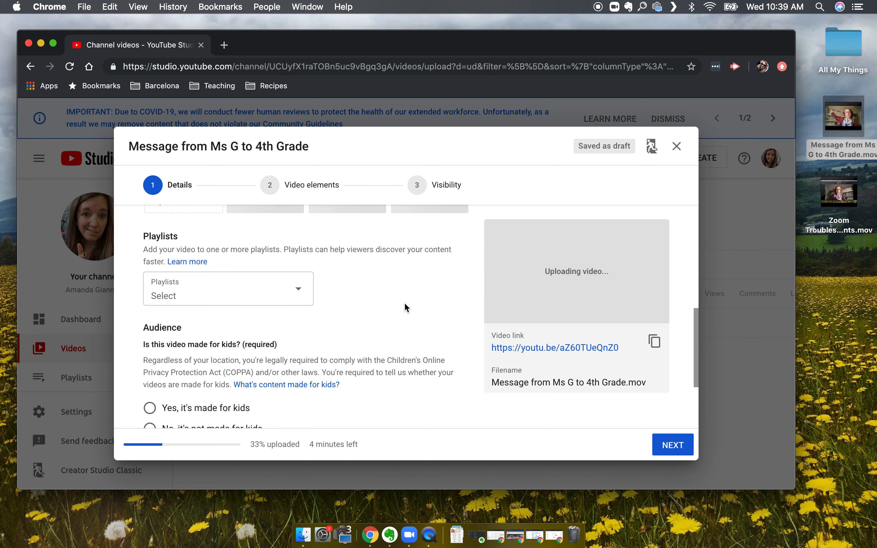
scroll(407, 307, "down", 3)
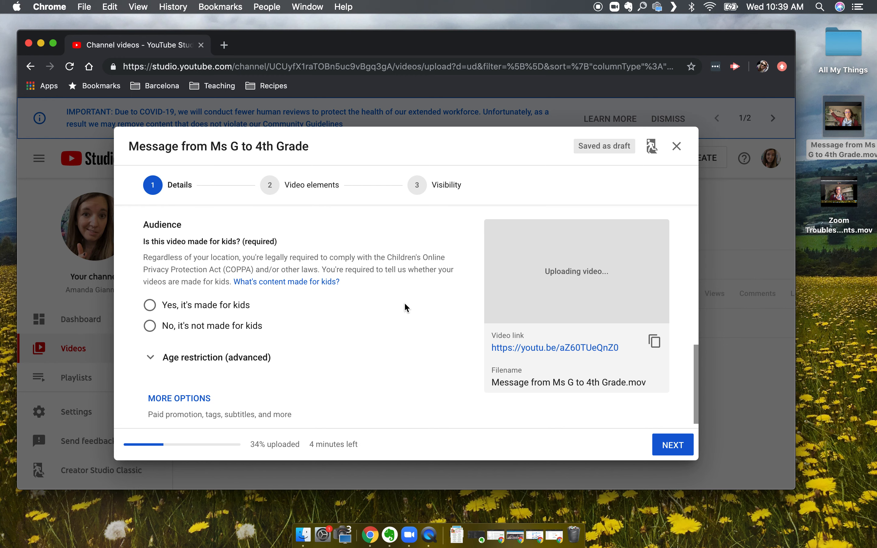
Expand the additional video options and set the comment visibility to Disable comments.
scroll(407, 308, "down", 1)
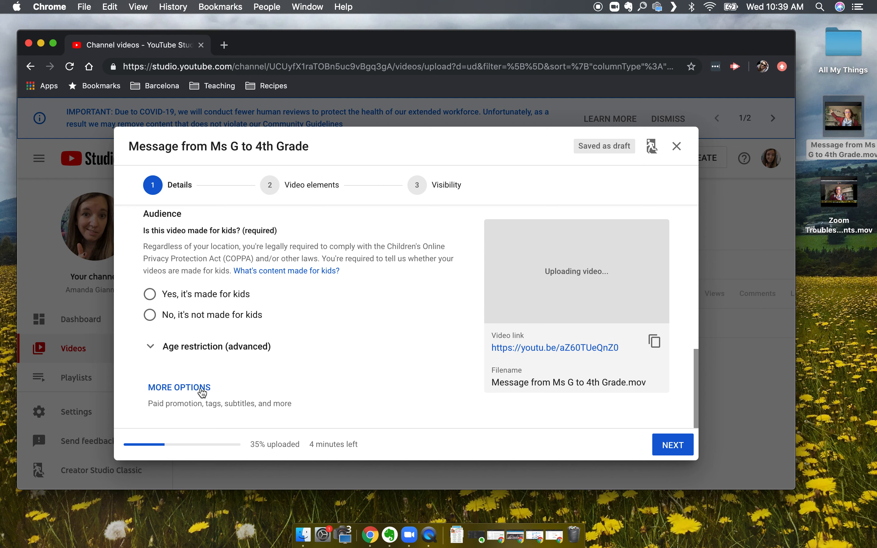
left_click(194, 392)
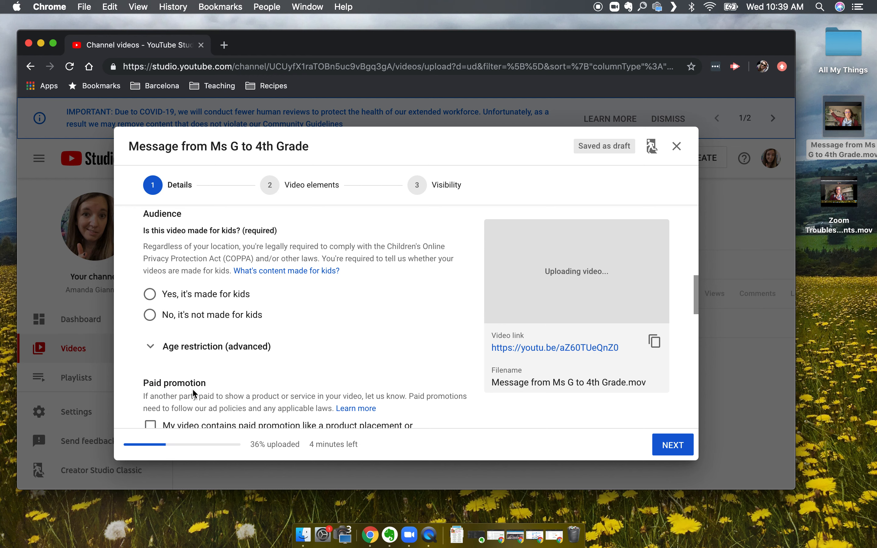
scroll(195, 393, "down", 10)
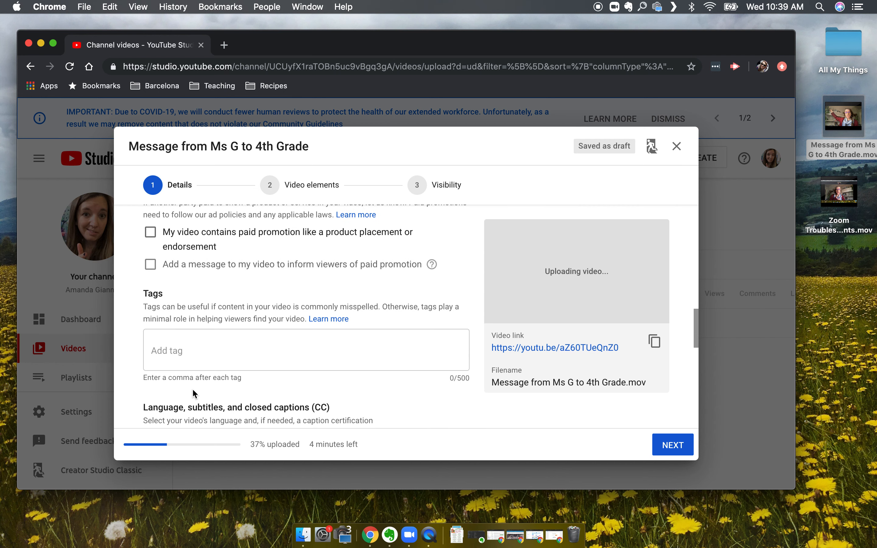
scroll(195, 392, "down", 6)
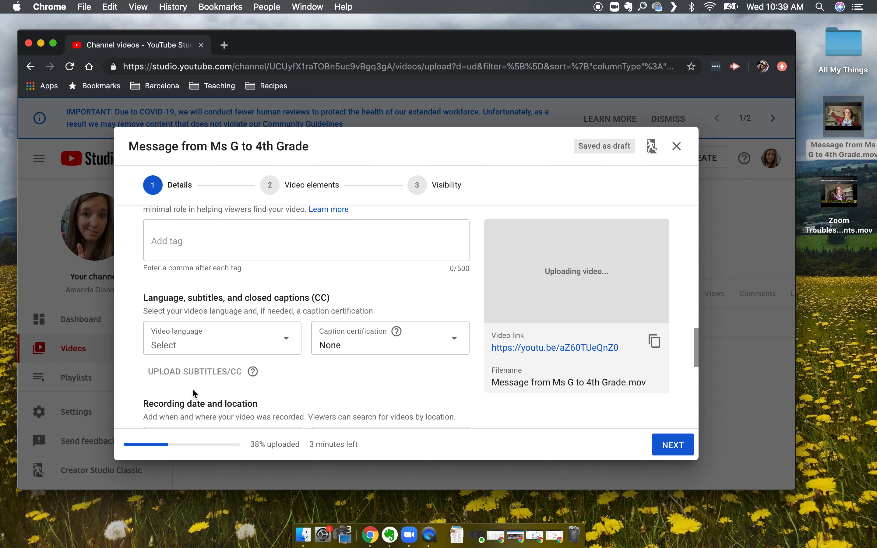
scroll(195, 394, "up", 2)
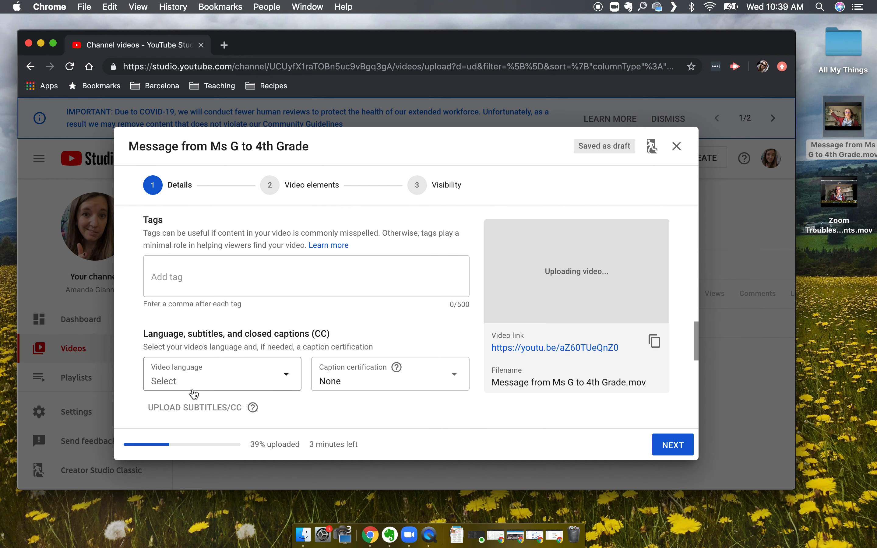
scroll(194, 395, "down", 1)
scroll(193, 394, "down", 7)
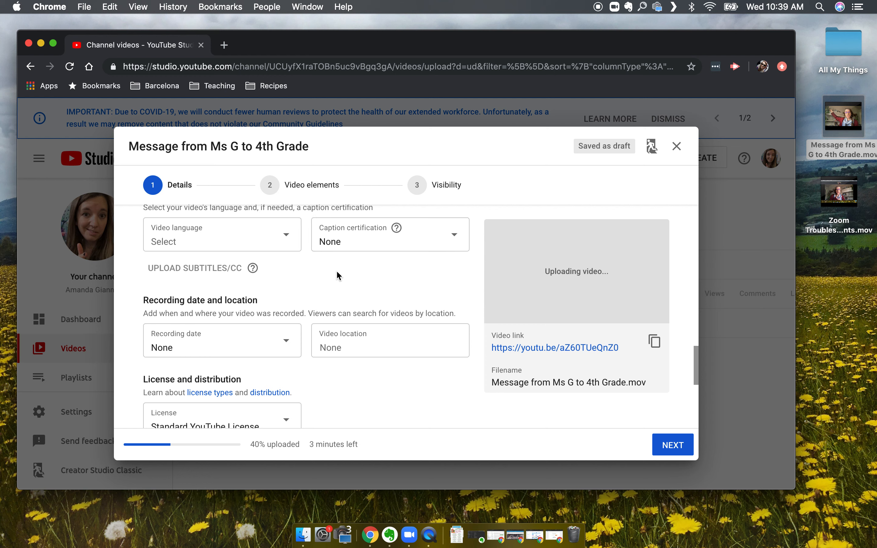
scroll(337, 271, "down", 5)
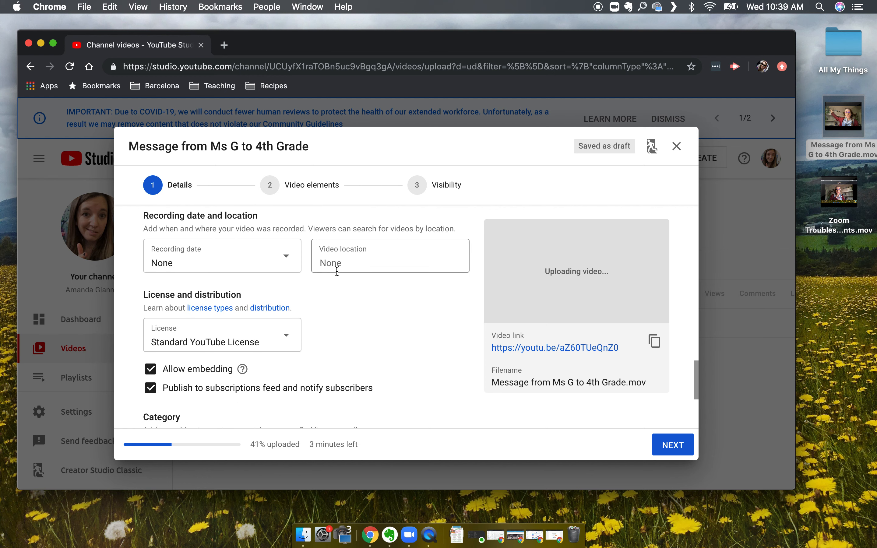
scroll(337, 271, "down", 7)
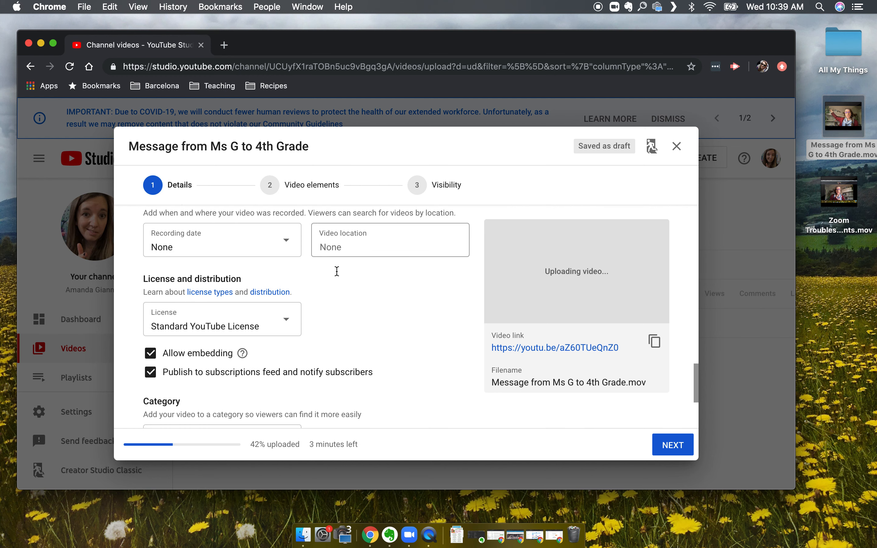
scroll(338, 272, "down", 2)
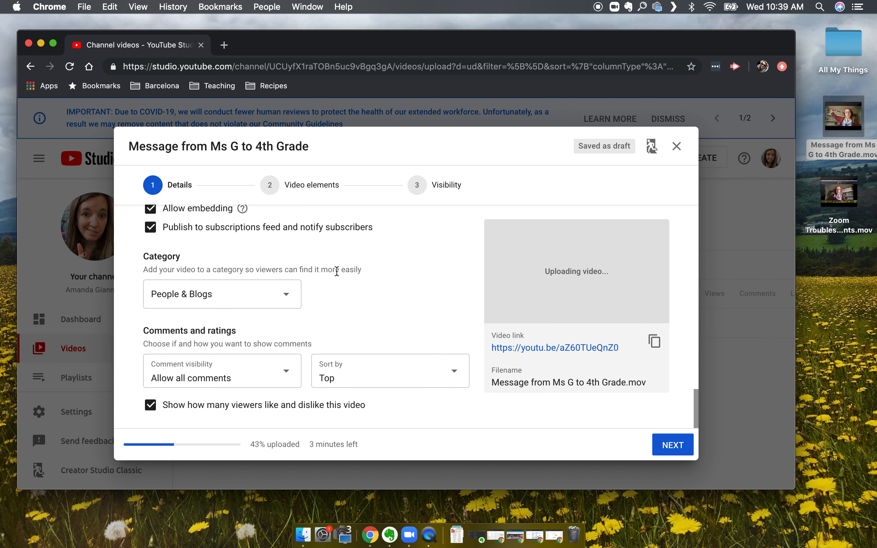
left_click(280, 375)
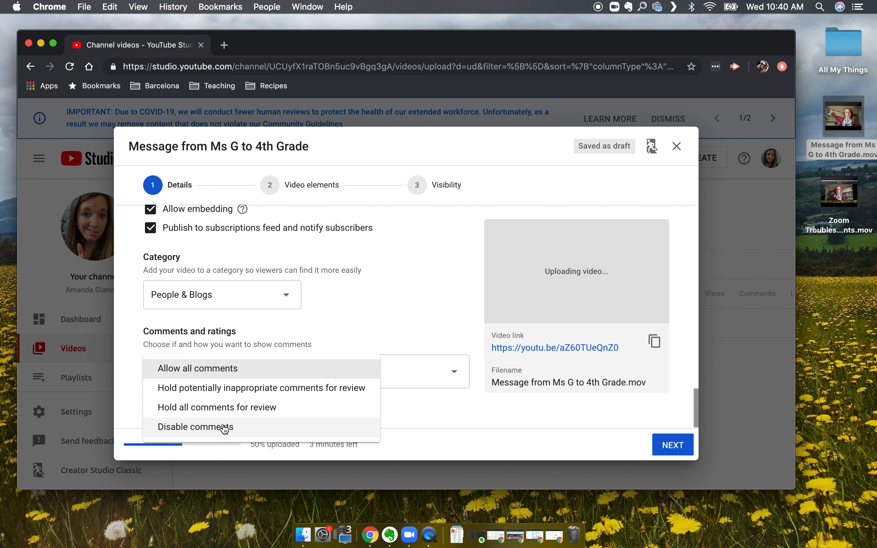
left_click(225, 428)
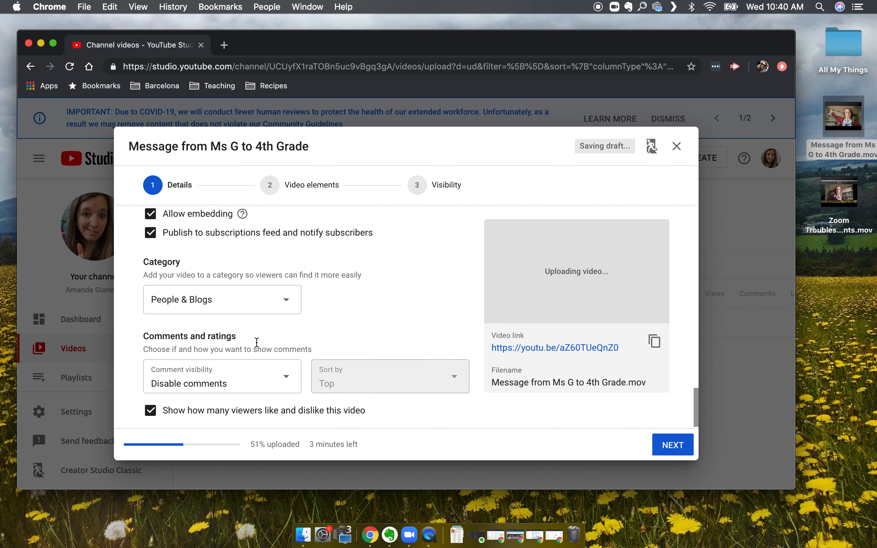
Set the video's audience to "Yes, it's made for kids".
scroll(257, 343, "up", 2)
scroll(257, 342, "up", 10)
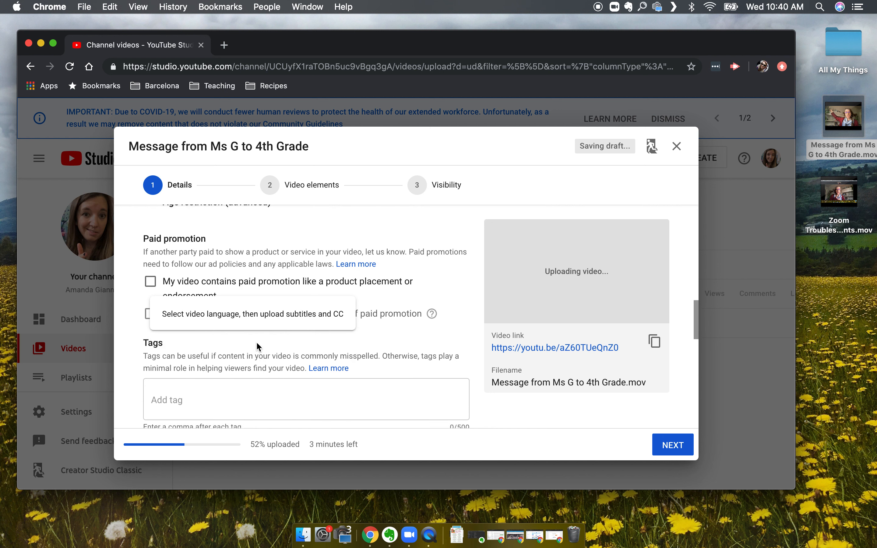
scroll(257, 342, "up", 4)
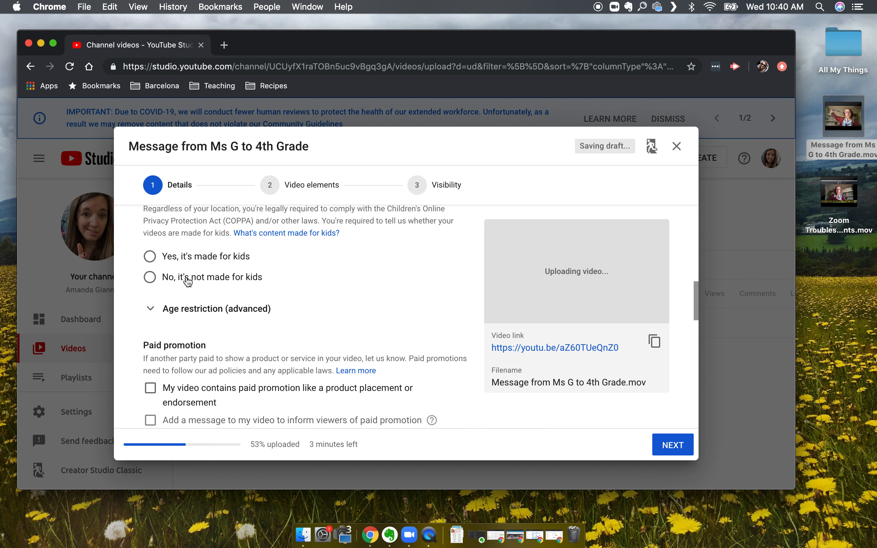
left_click(150, 257)
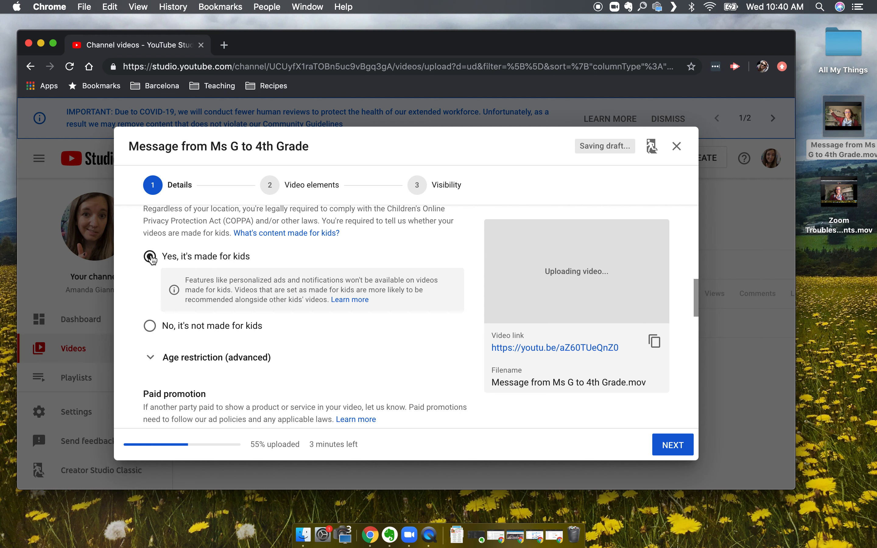
Review the remaining video details and advance past the video elements to the visibility settings.
scroll(151, 257, "down", 10)
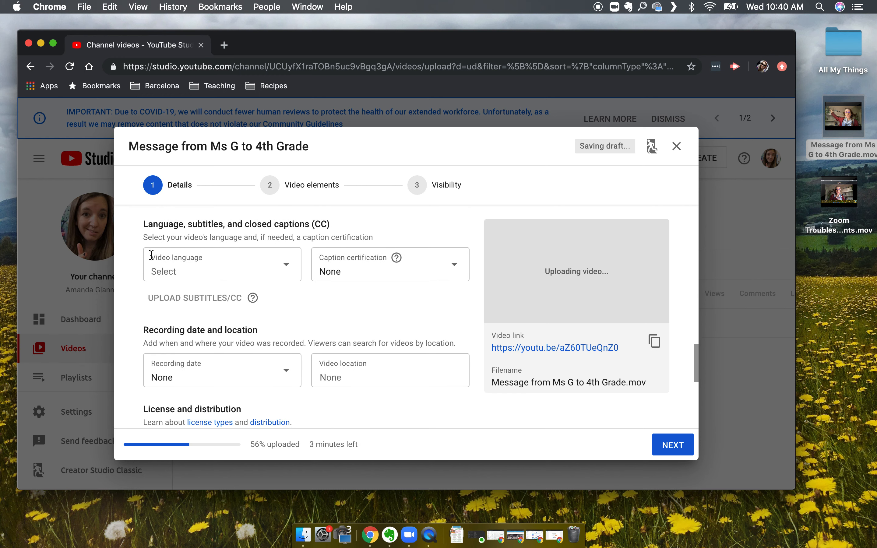
scroll(152, 255, "down", 10)
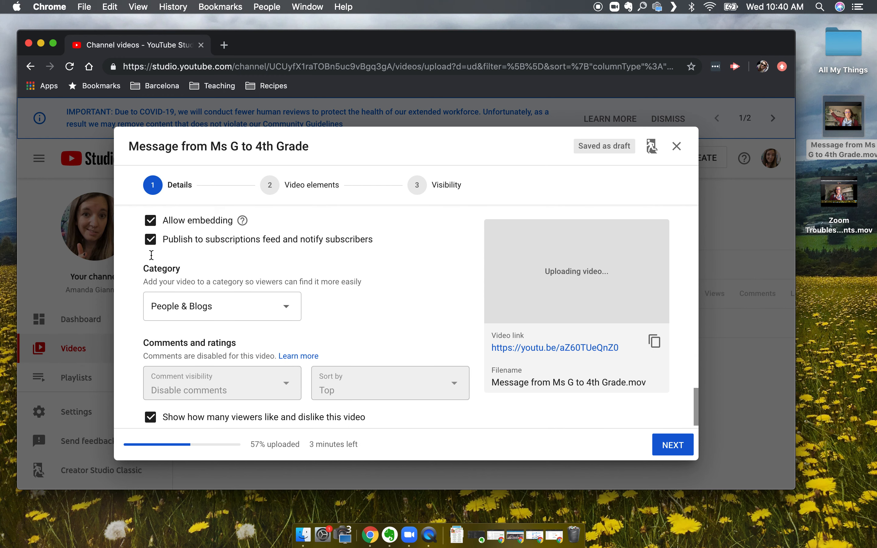
scroll(151, 255, "down", 2)
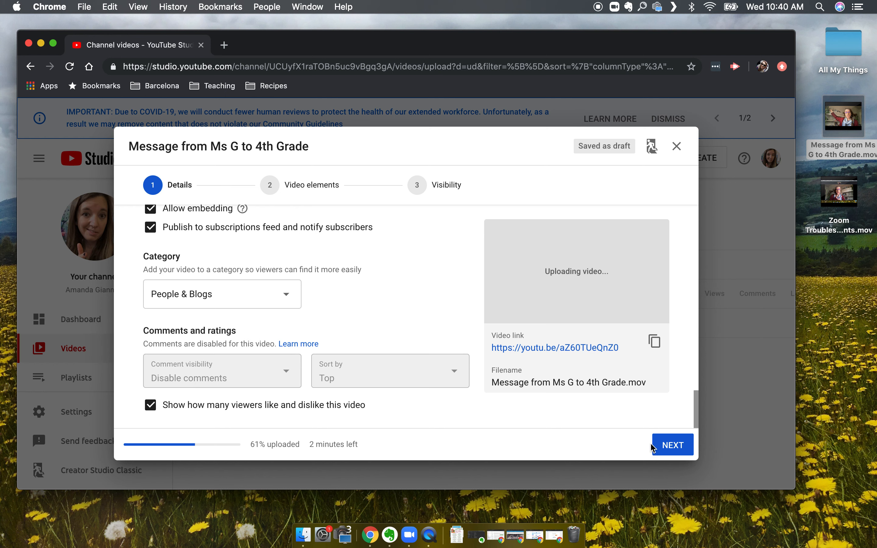
left_click(671, 453)
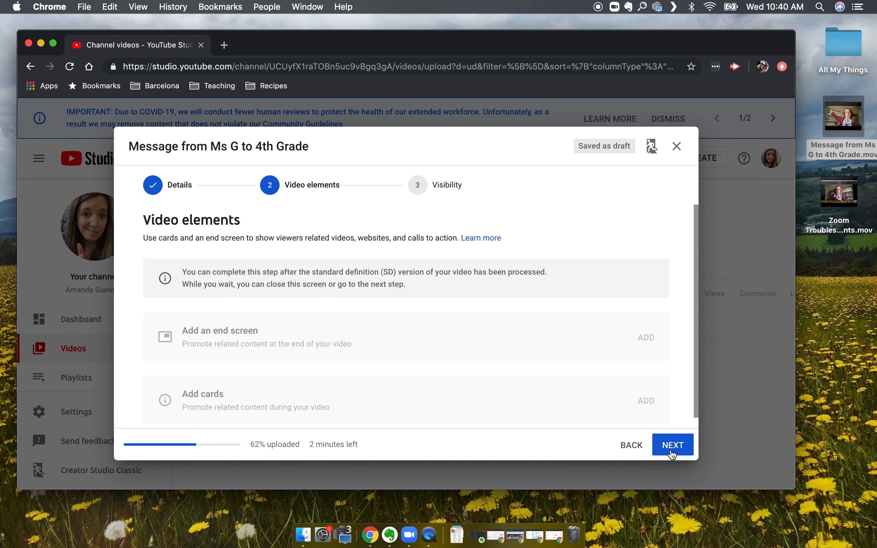
scroll(535, 356, "down", 1)
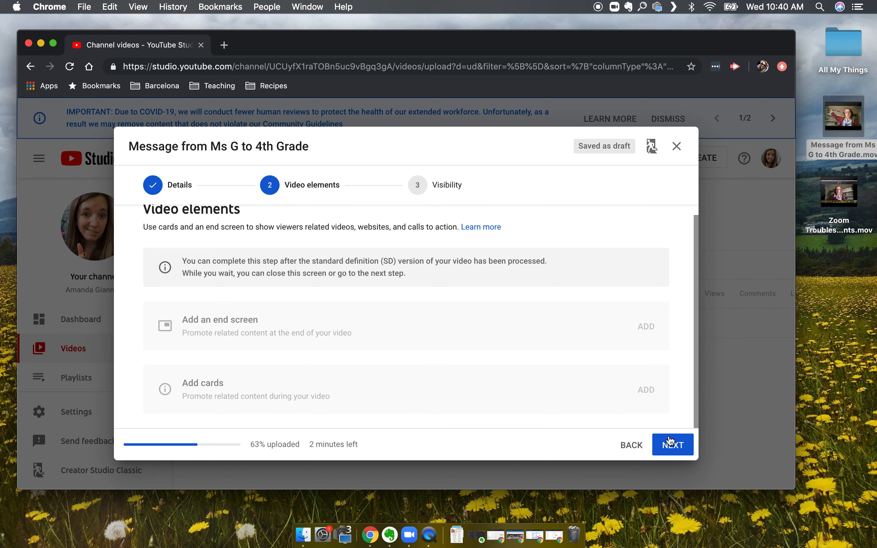
left_click(665, 449)
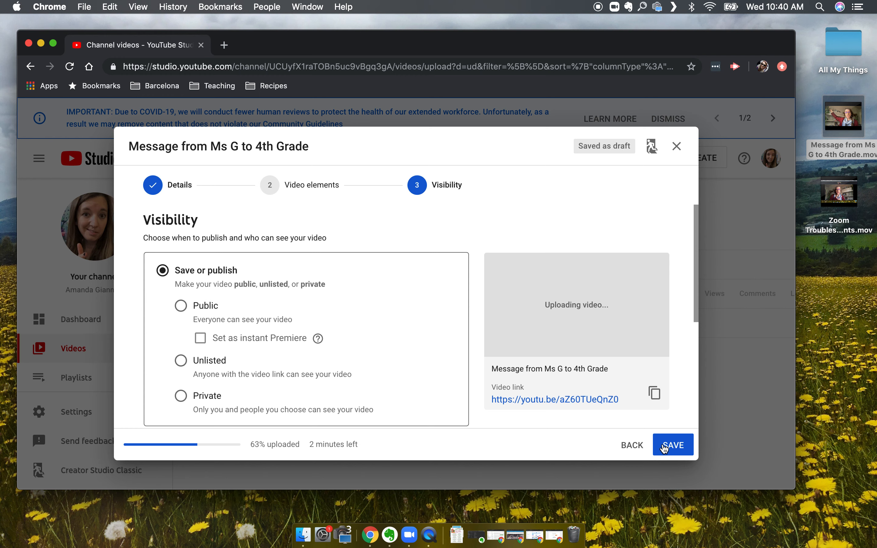
Set the video's visibility to Unlisted and save the upload.
scroll(458, 381, "down", 1)
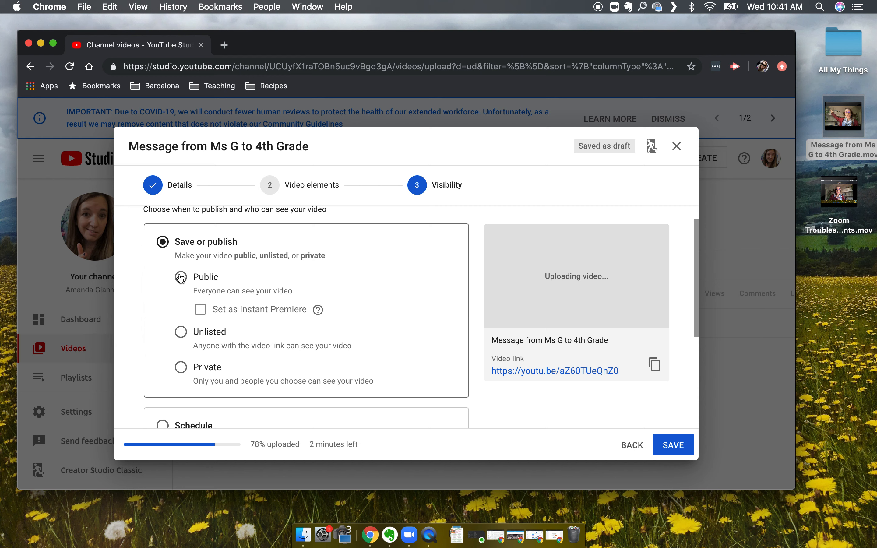
left_click(181, 332)
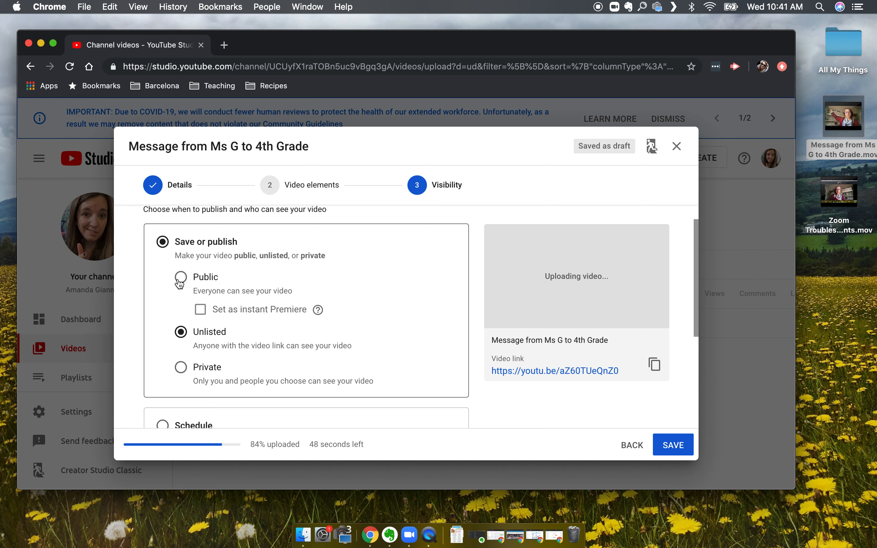
scroll(179, 283, "down", 5)
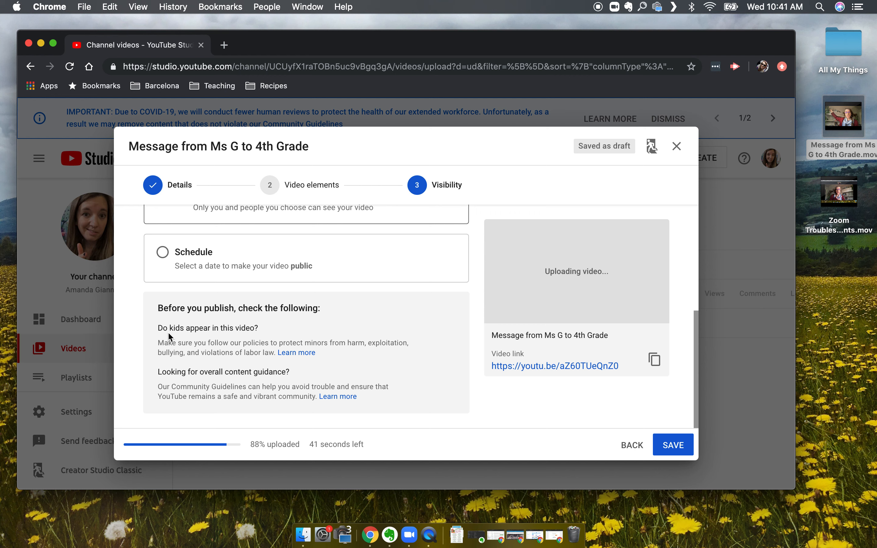
scroll(169, 335, "up", 4)
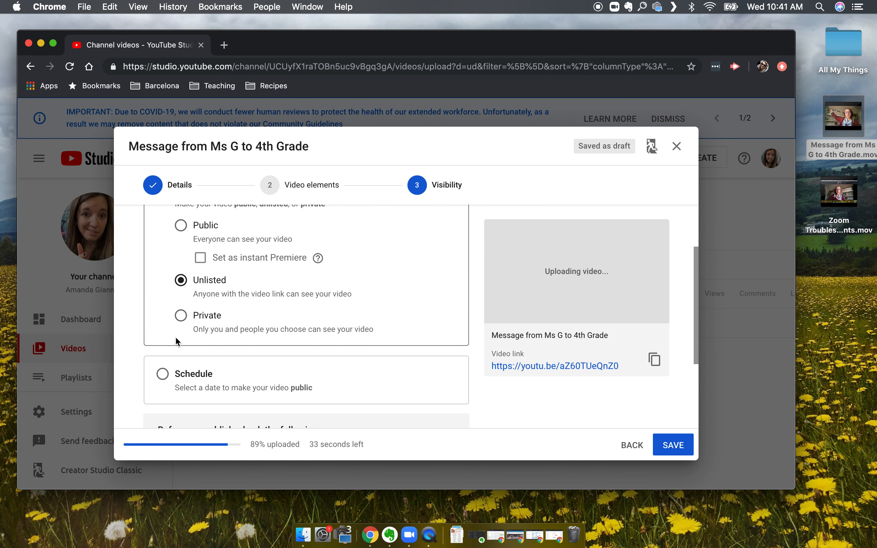
left_click(676, 447)
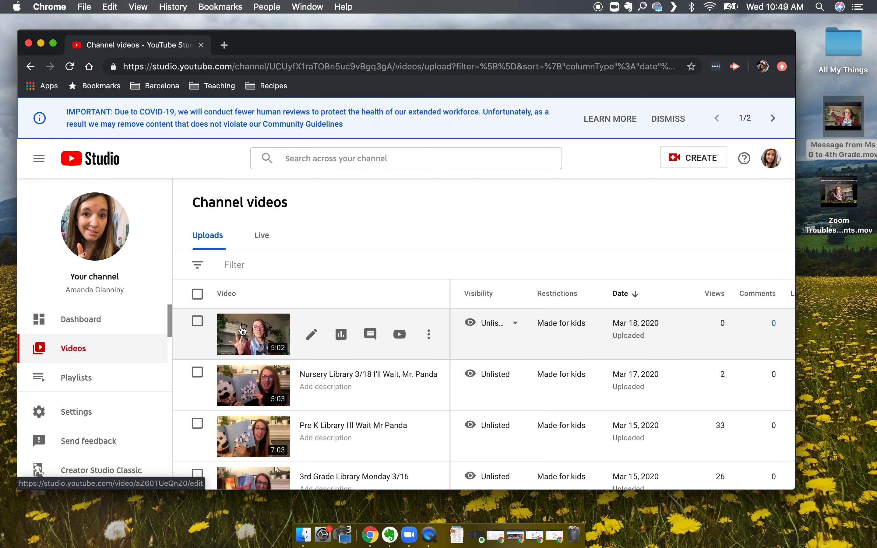
Open the details of the uploaded Message from Ms G to 4th Grade video and check its thumbnail and audience settings.
left_click(243, 329)
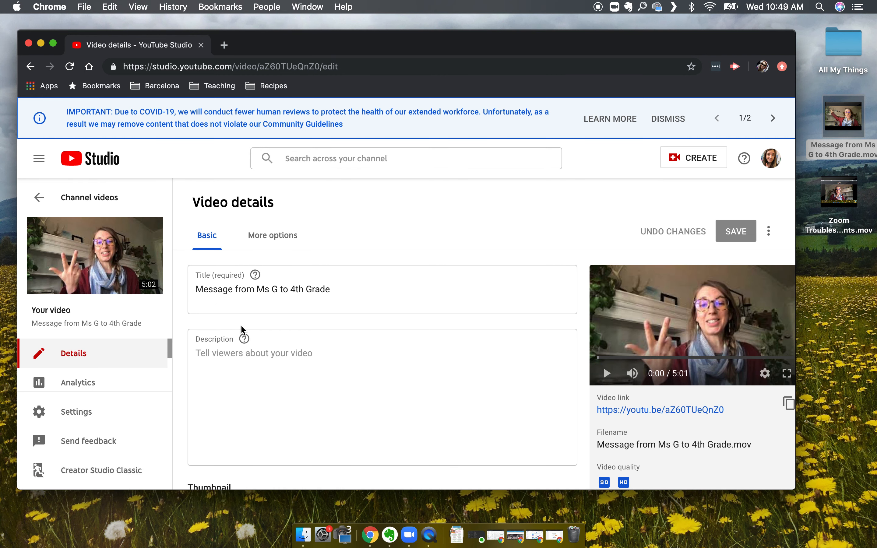
scroll(241, 325, "down", 10)
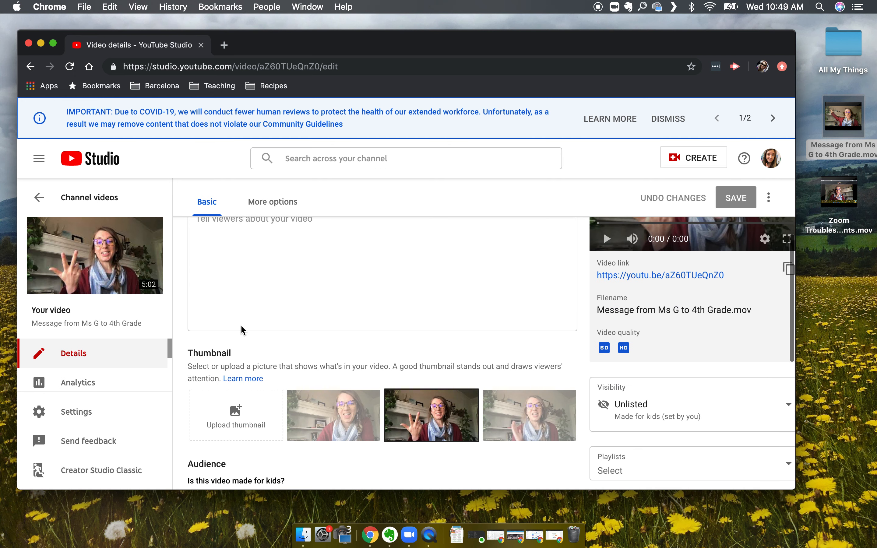
scroll(241, 325, "down", 3)
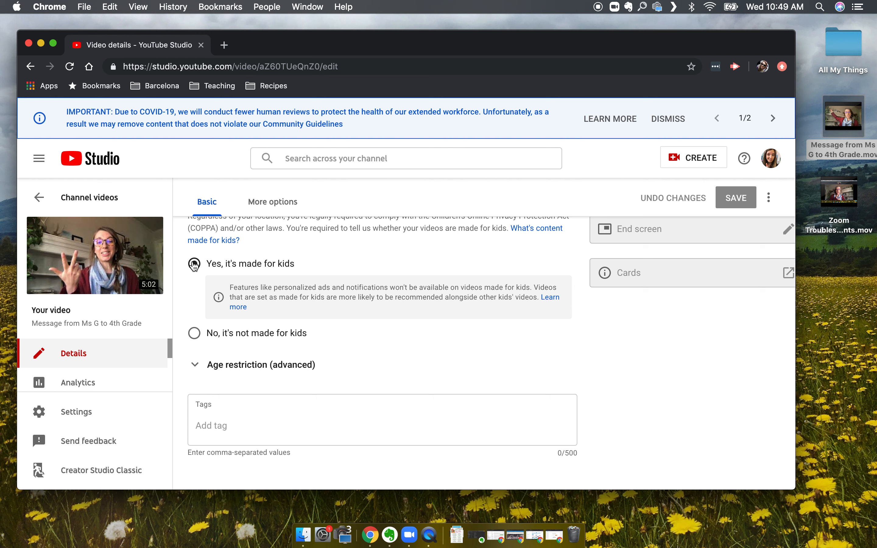
scroll(194, 265, "up", 10)
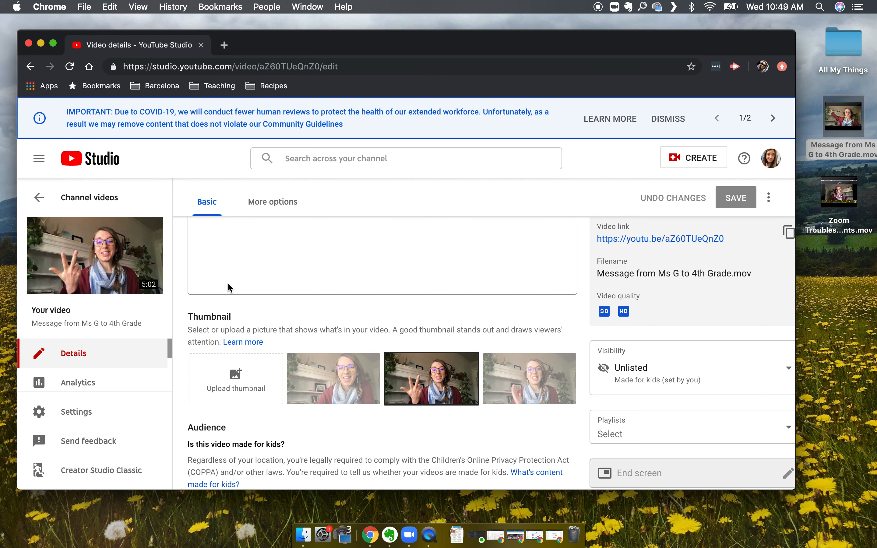
Try the first and third suggested thumbnails and reselect the middle one.
left_click(333, 383)
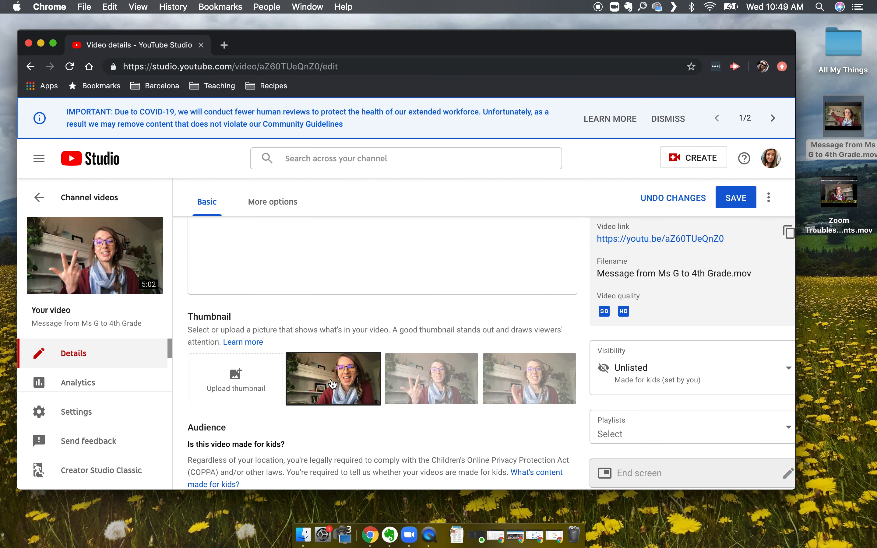
left_click(545, 372)
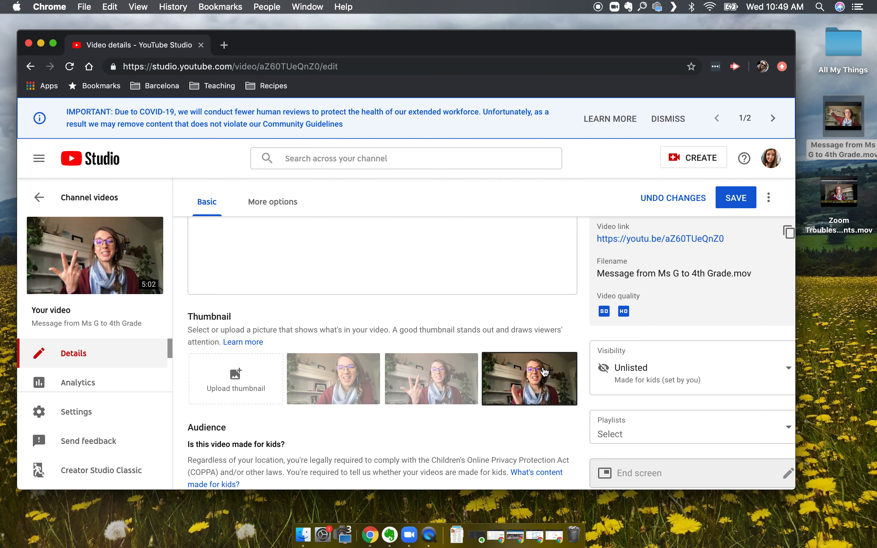
left_click(459, 375)
scroll(342, 308, "up", 2)
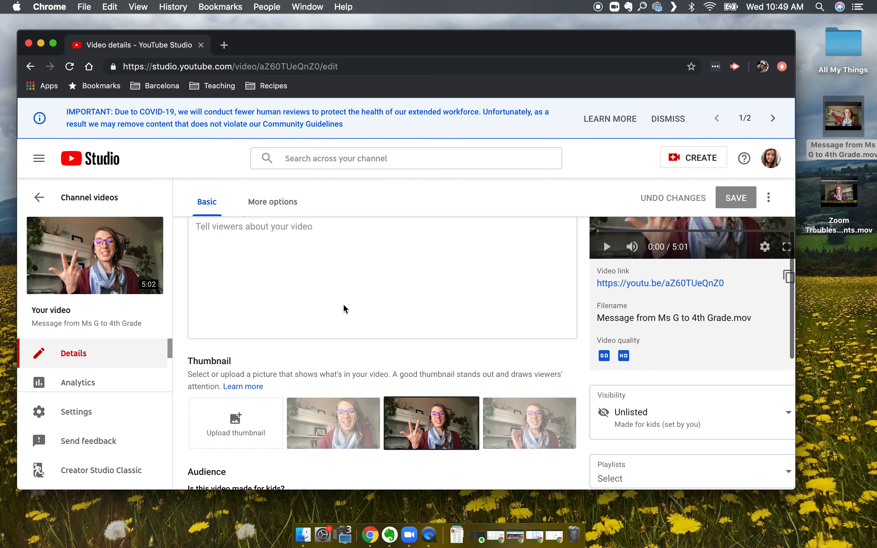
Select the full video link text in the video's details.
scroll(345, 309, "up", 4)
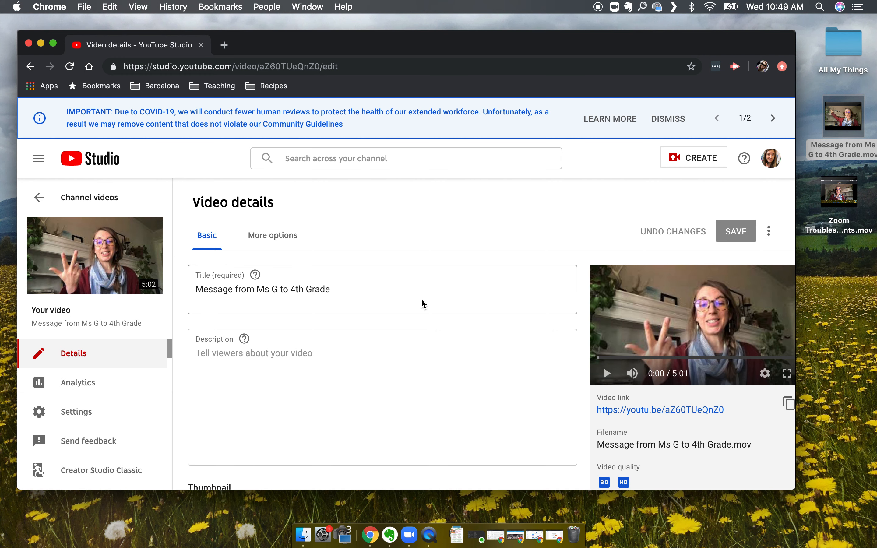
scroll(422, 304, "down", 1)
left_click(366, 360)
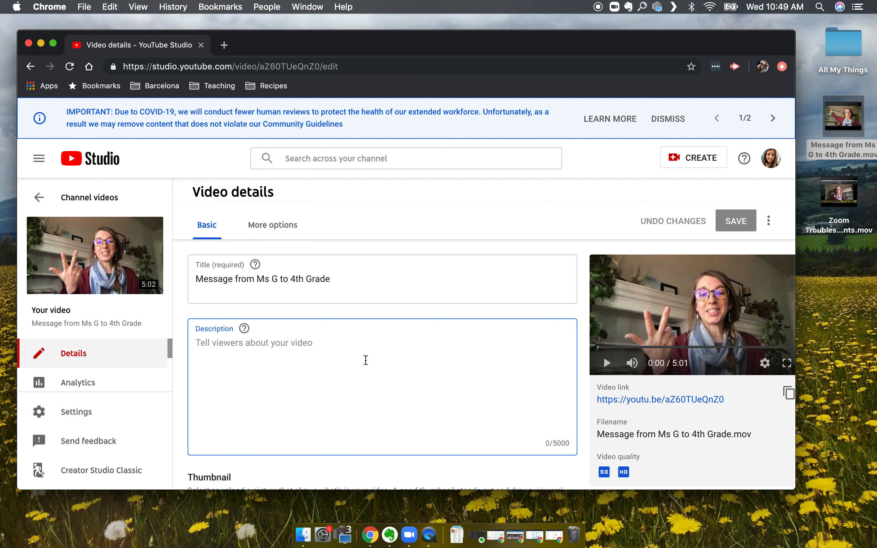
scroll(365, 360, "down", 4)
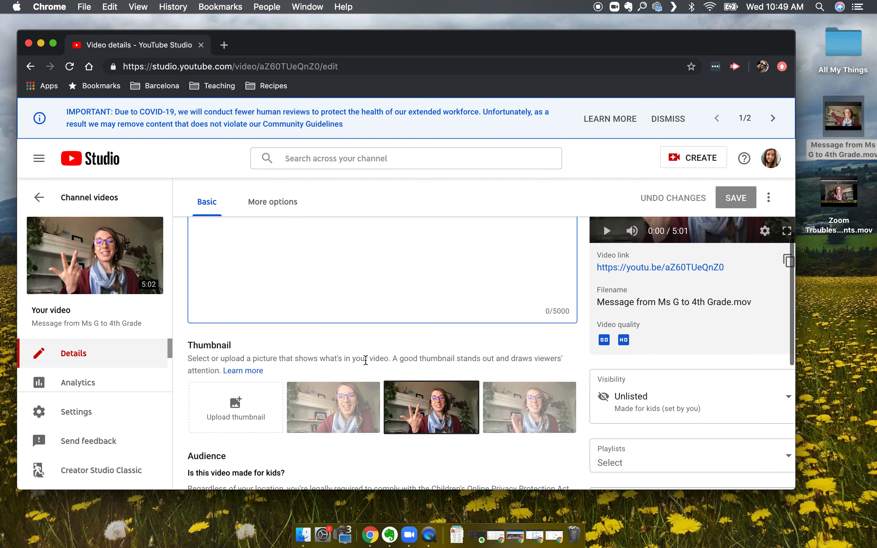
scroll(366, 360, "up", 2)
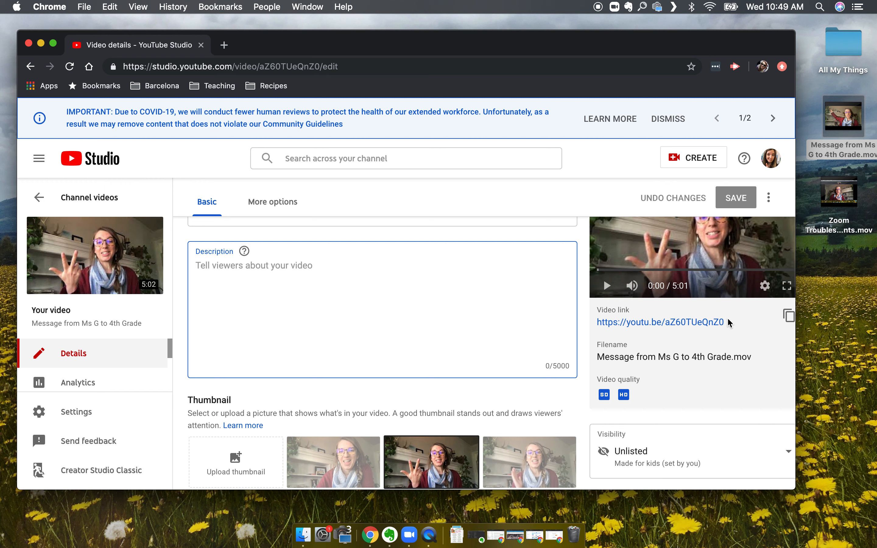
left_click_drag(730, 323, 594, 329)
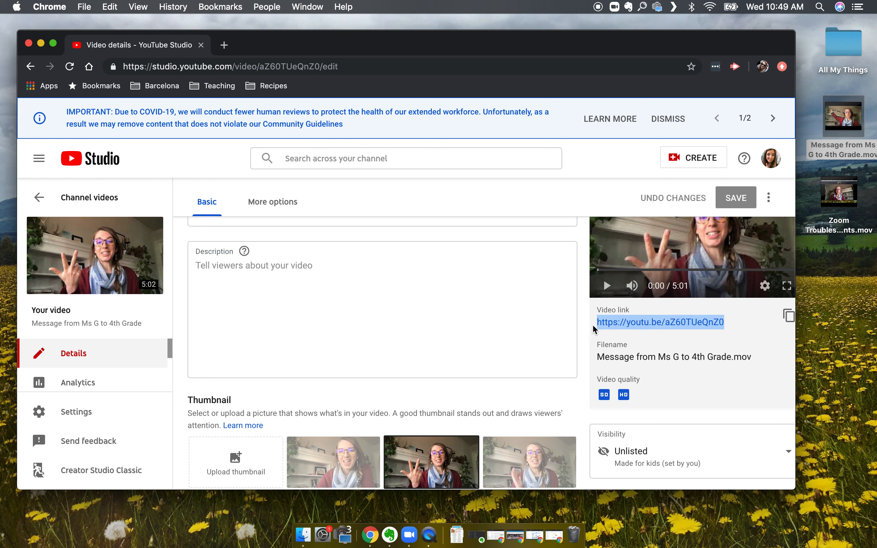